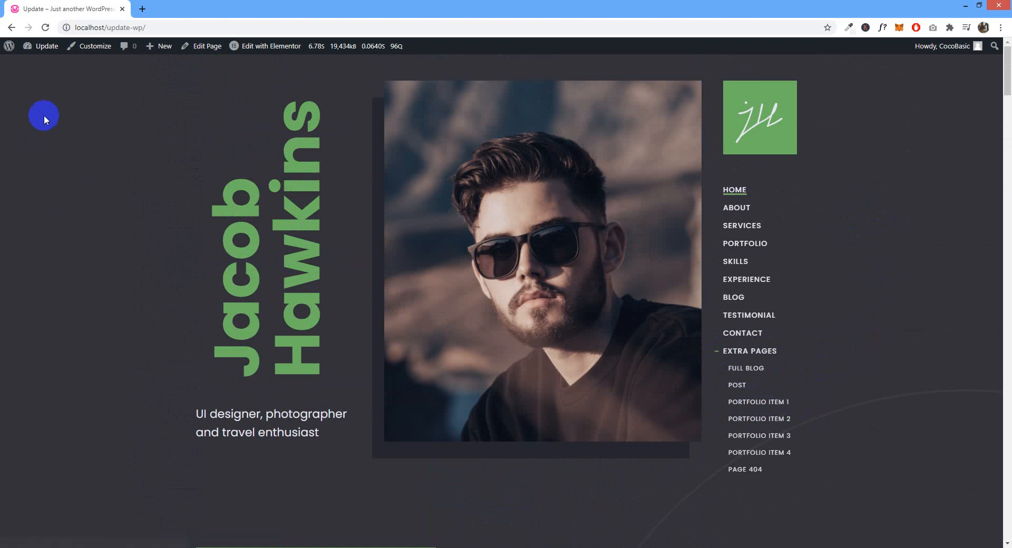
Open the portfolio entry Item 1 for editing with Elementor from the WordPress dashboard
left_click(47, 65)
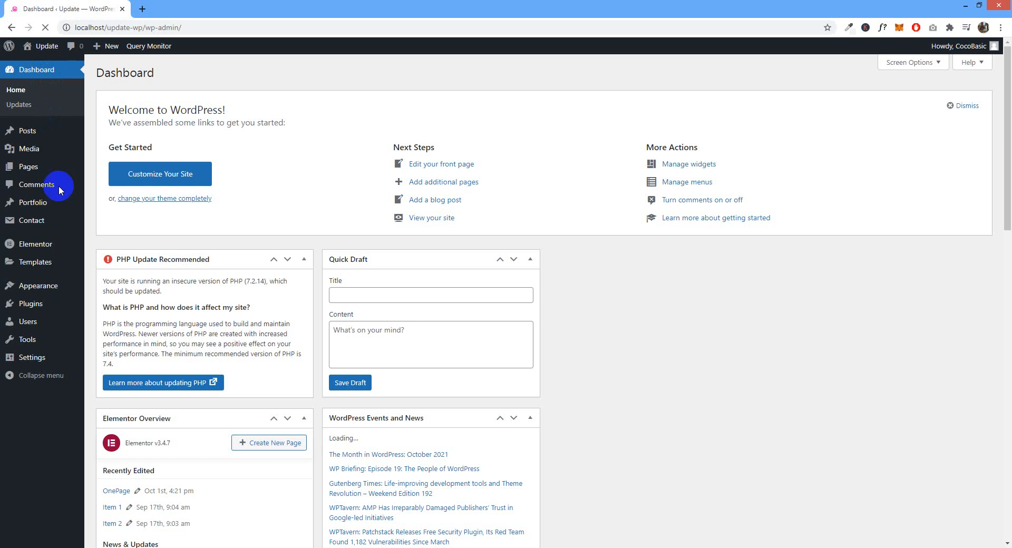
left_click(34, 208)
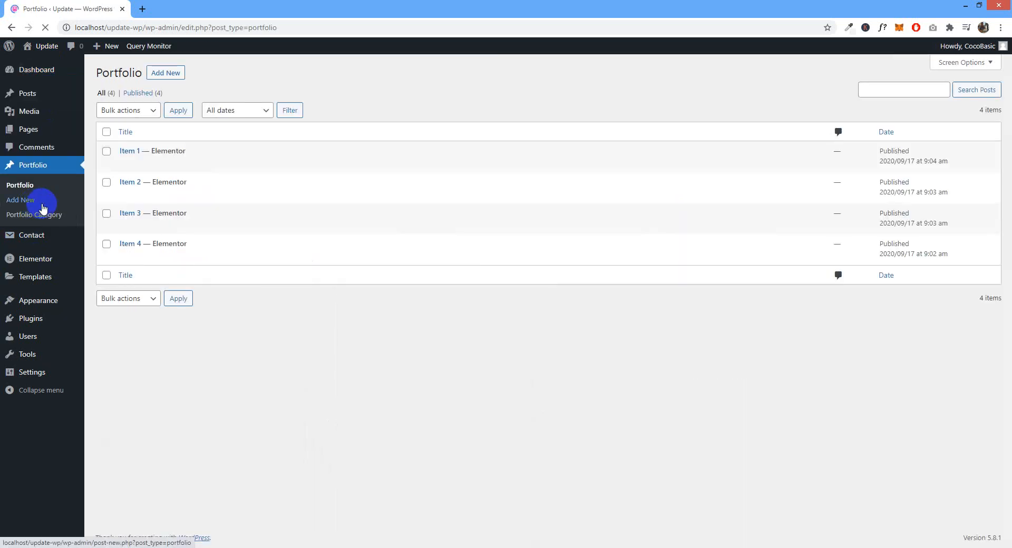
mouse_move(113, 153)
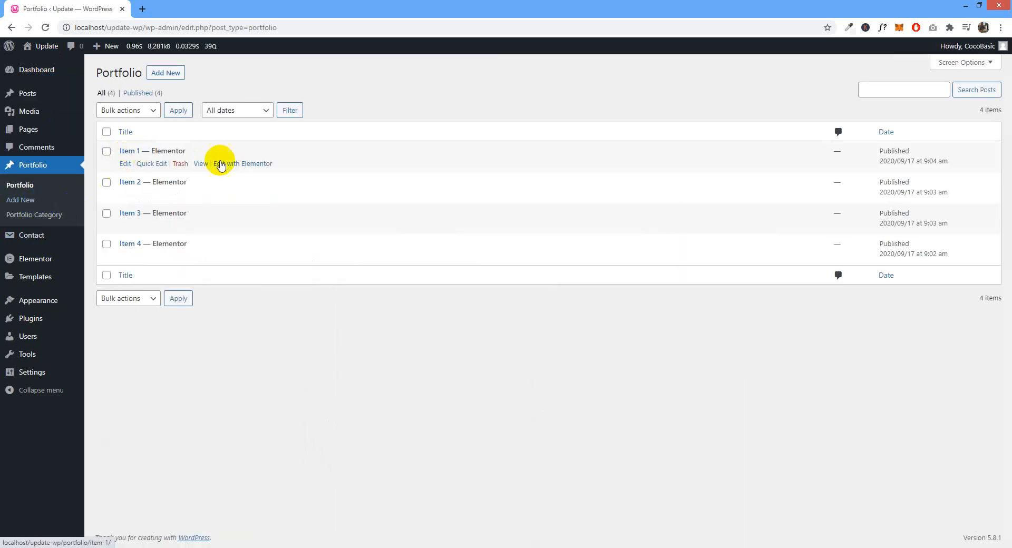
left_click(251, 165)
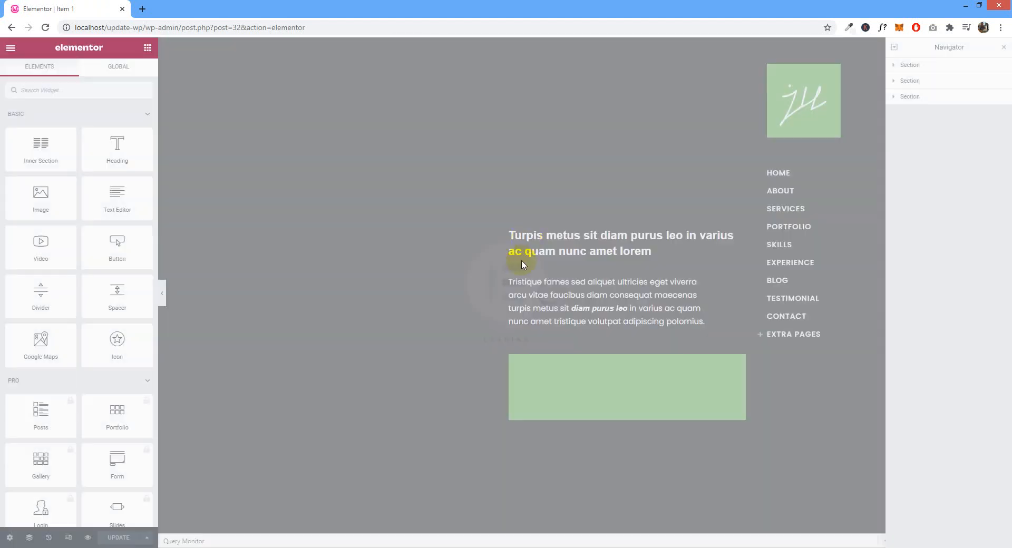
Save the Item 1 page to the Elementor library as a template named "Portfolio 1 Layout" and exit to the dashboard
left_click(508, 256)
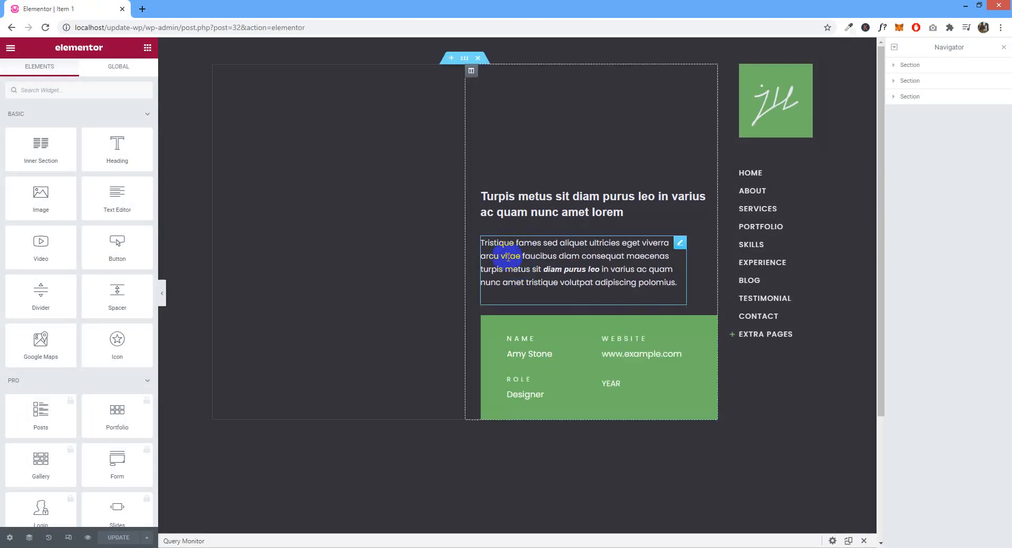
scroll(450, 248, "down", 2)
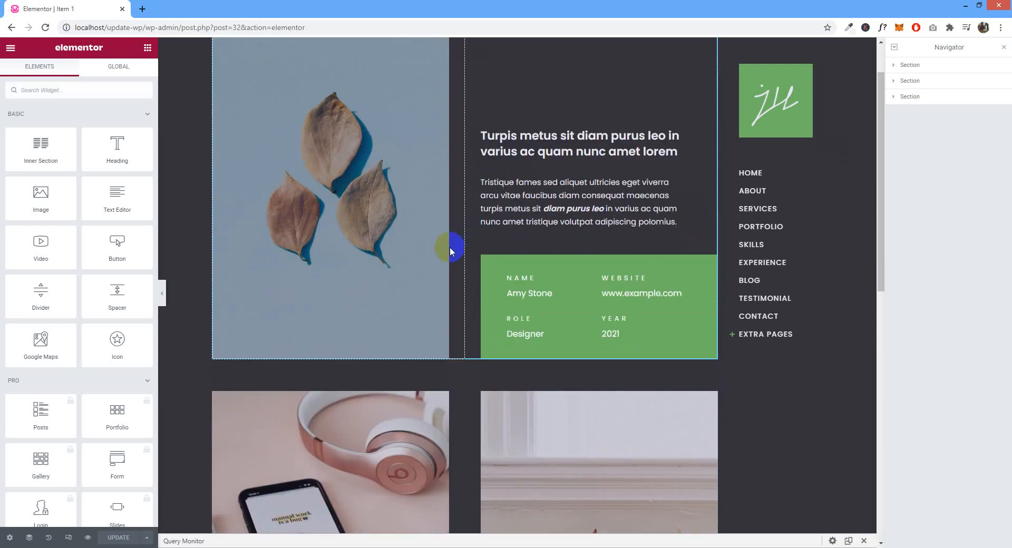
scroll(448, 255, "down", 4)
scroll(449, 227, "up", 5)
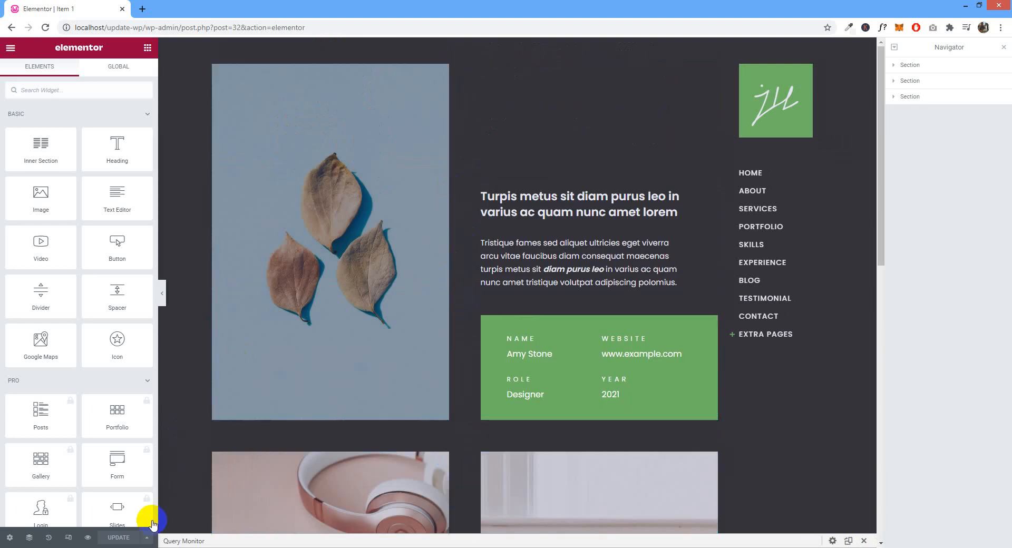
left_click(148, 537)
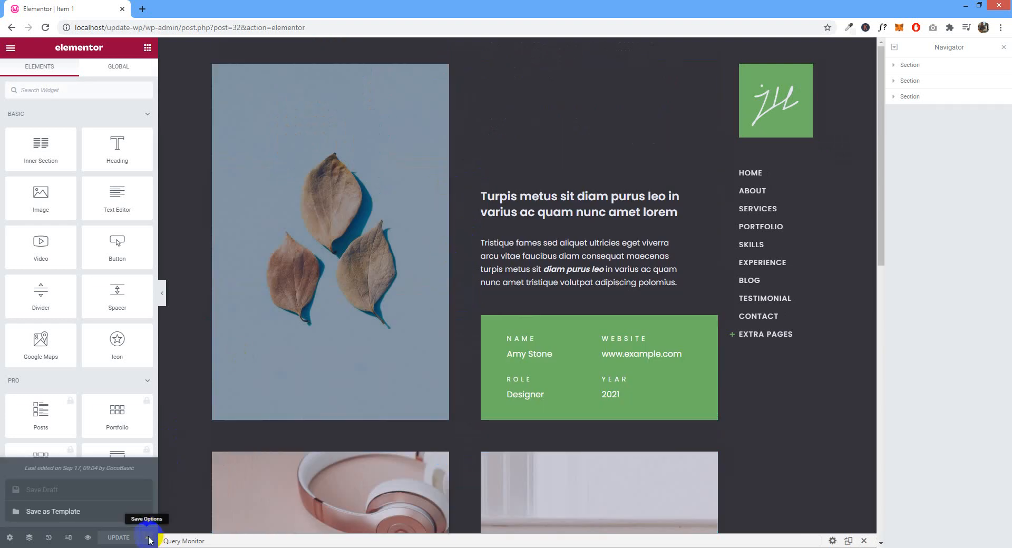
left_click(58, 513)
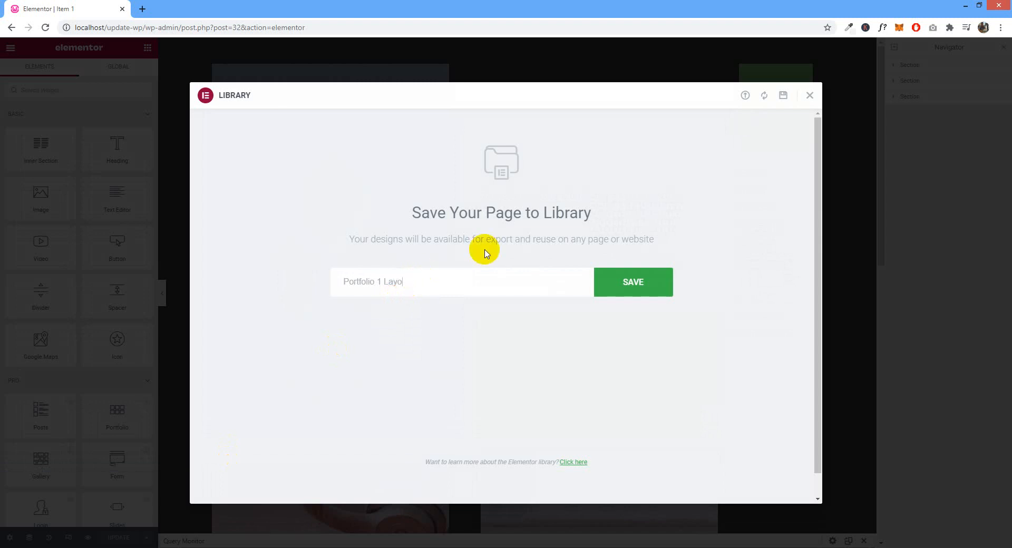
left_click(627, 287)
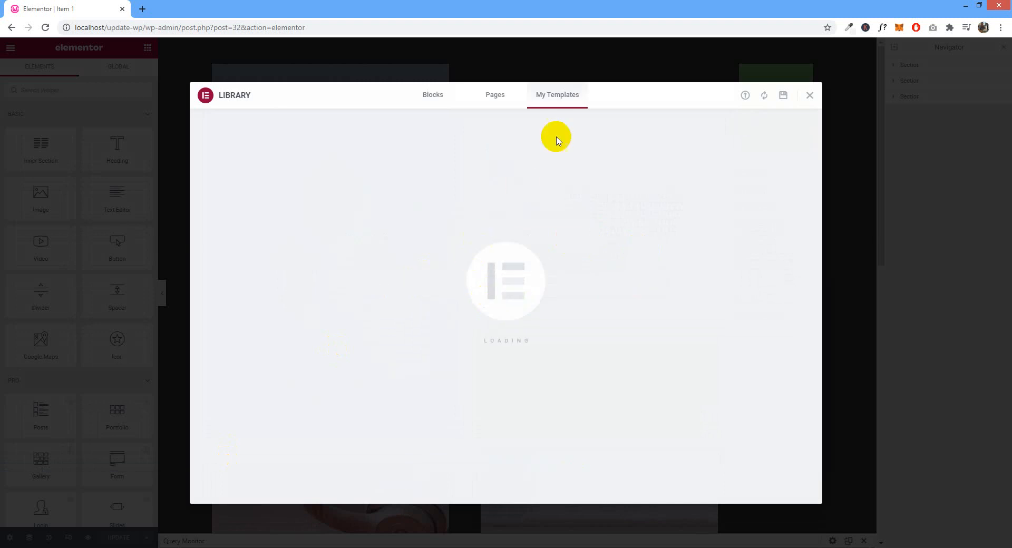
left_click(550, 95)
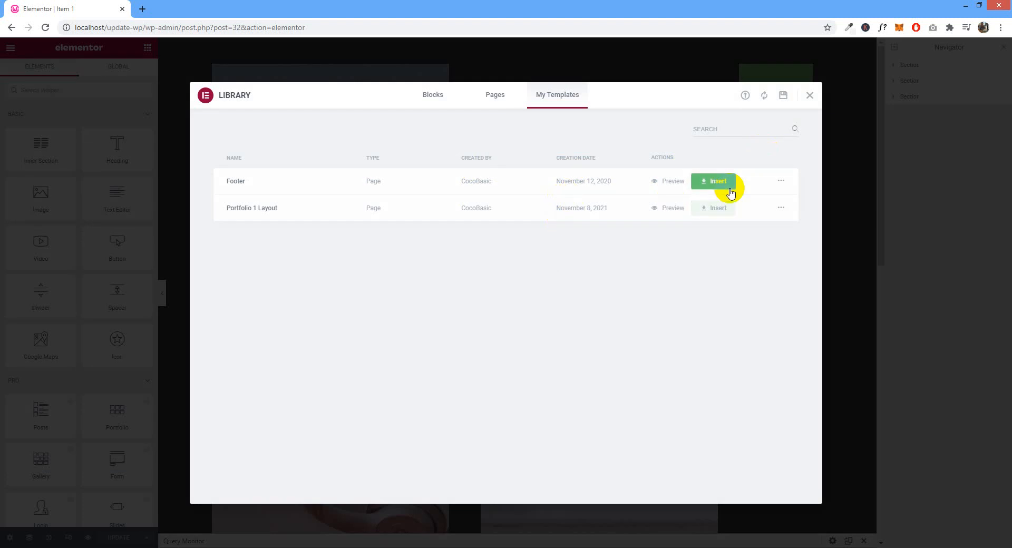
left_click(809, 96)
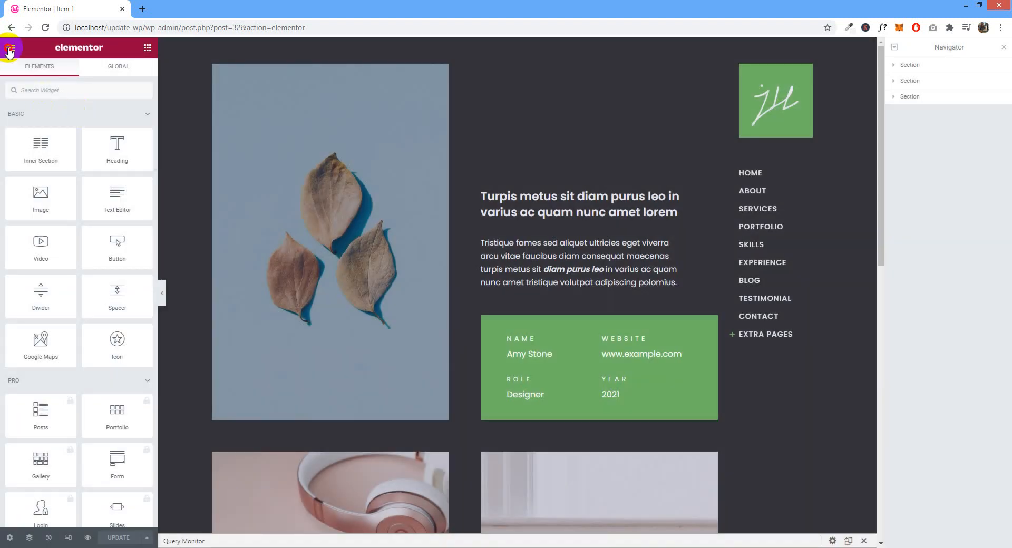
left_click(10, 47)
left_click(51, 231)
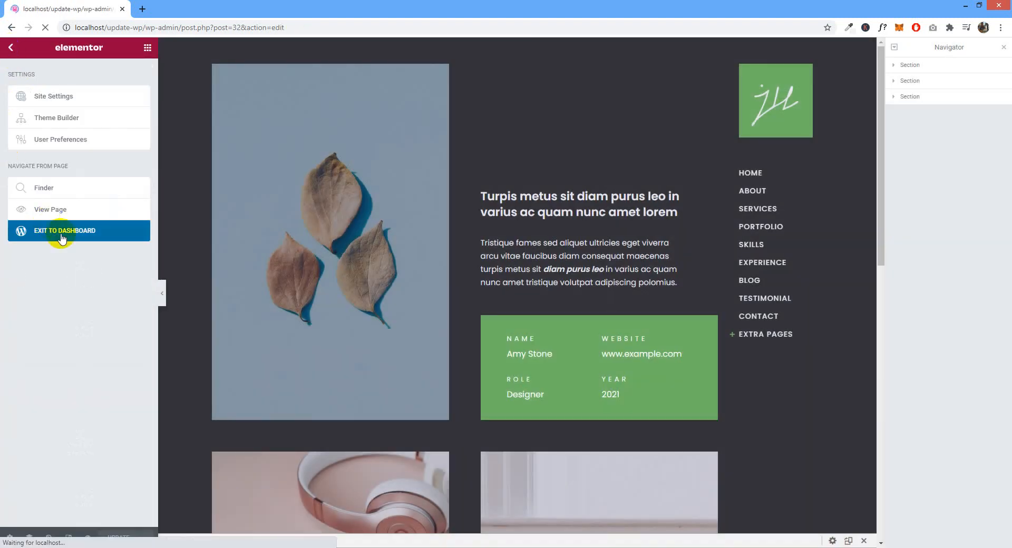
View the details of the active Fabius WP theme
left_click(176, 296)
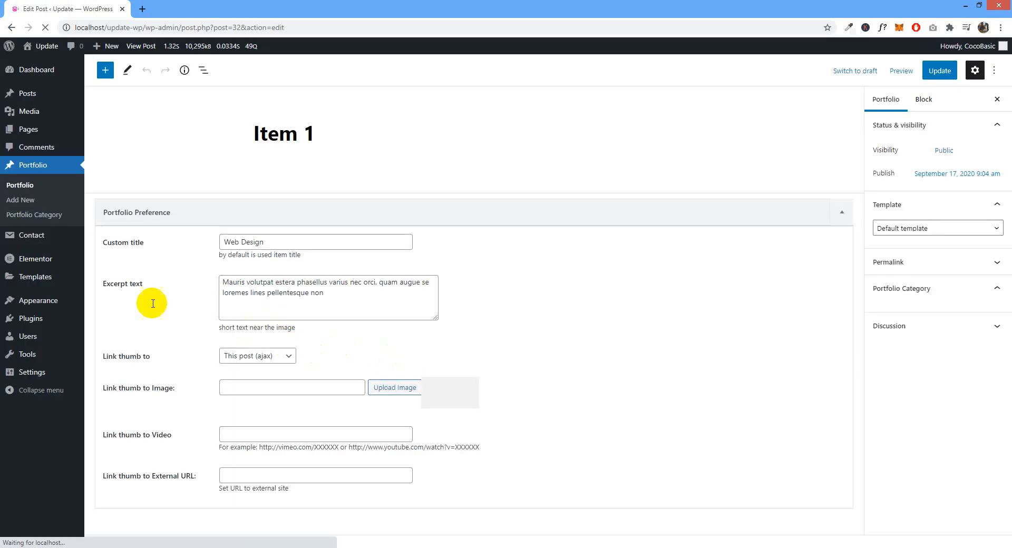
left_click(39, 316)
mouse_move(47, 299)
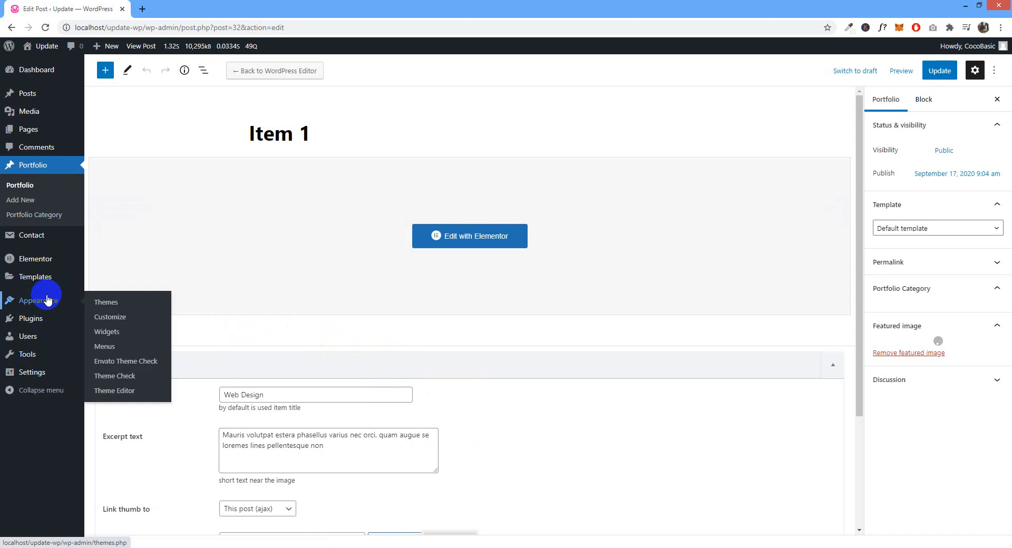
left_click(100, 304)
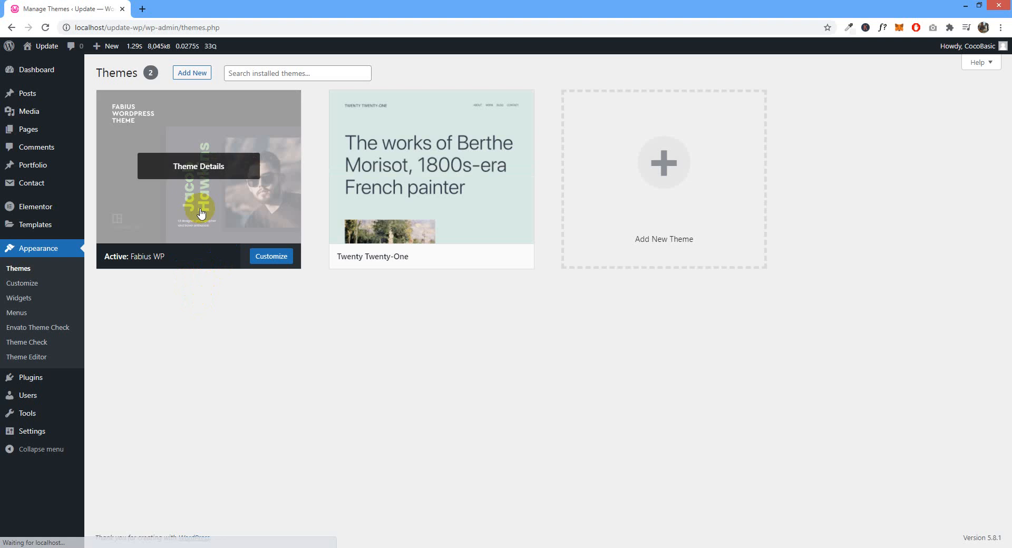
left_click(203, 214)
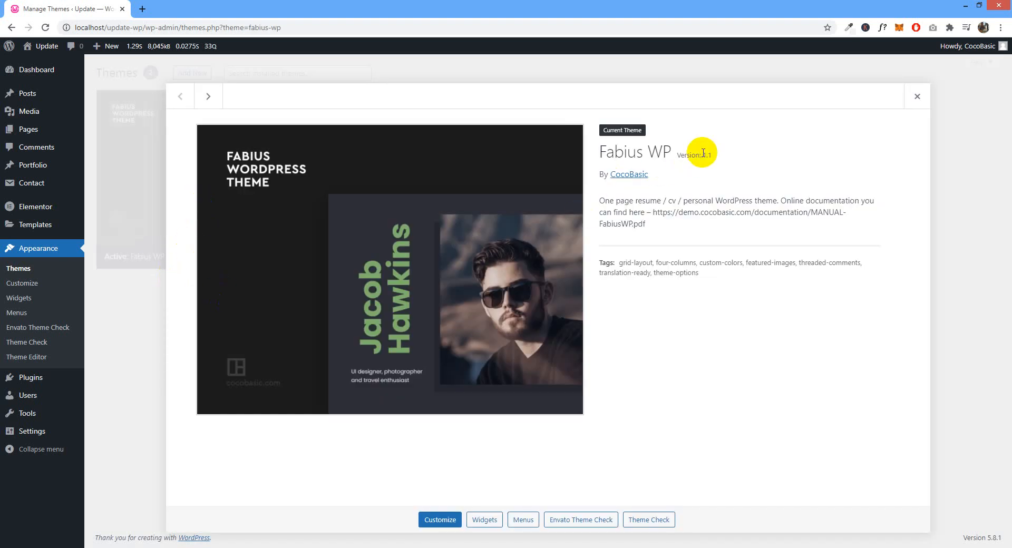
left_click(917, 96)
Create a new page titled "New Page With Portfolio Layout" and publish it
left_click(37, 184)
mouse_move(39, 131)
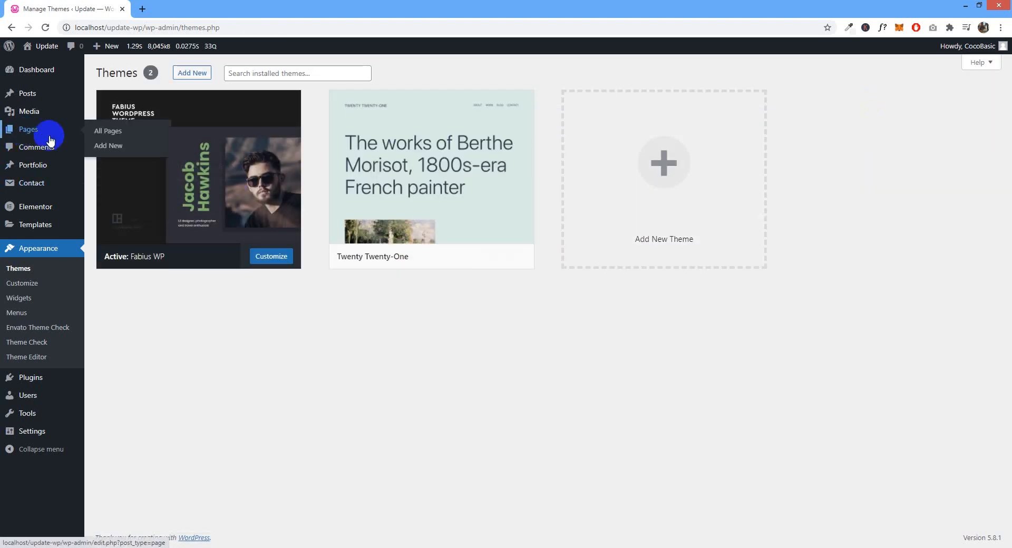
left_click(106, 146)
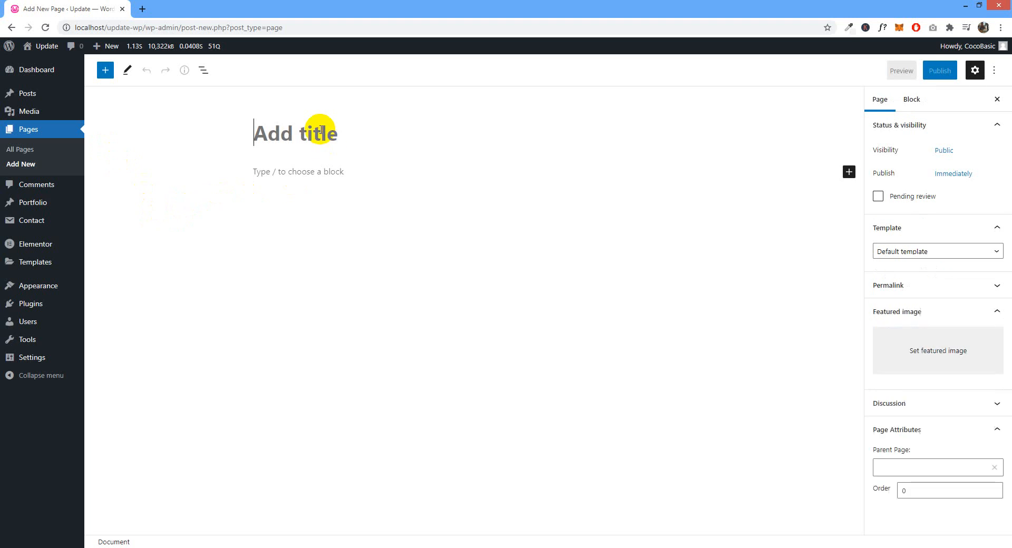
type("New Page With Portfolio Layout")
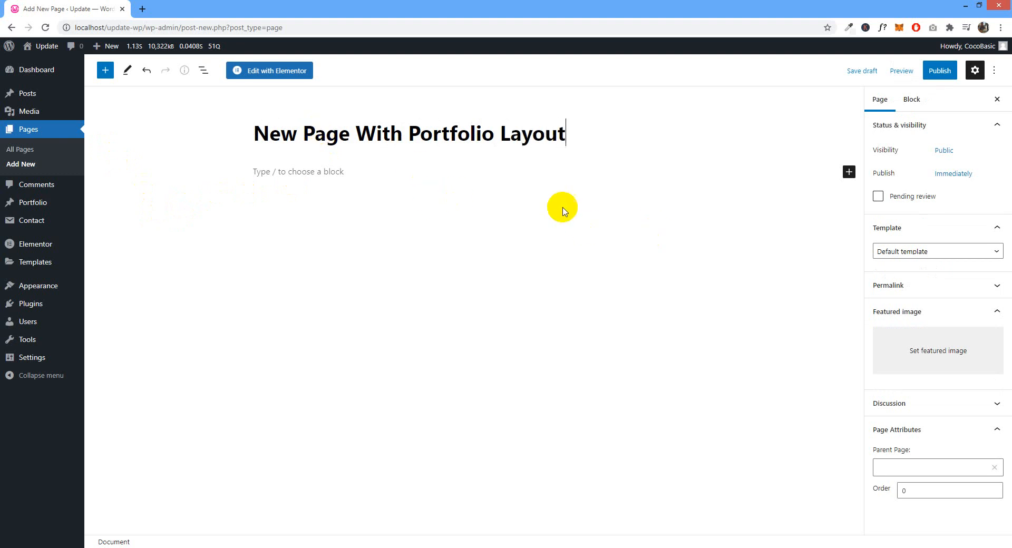
left_click(933, 72)
left_click(900, 71)
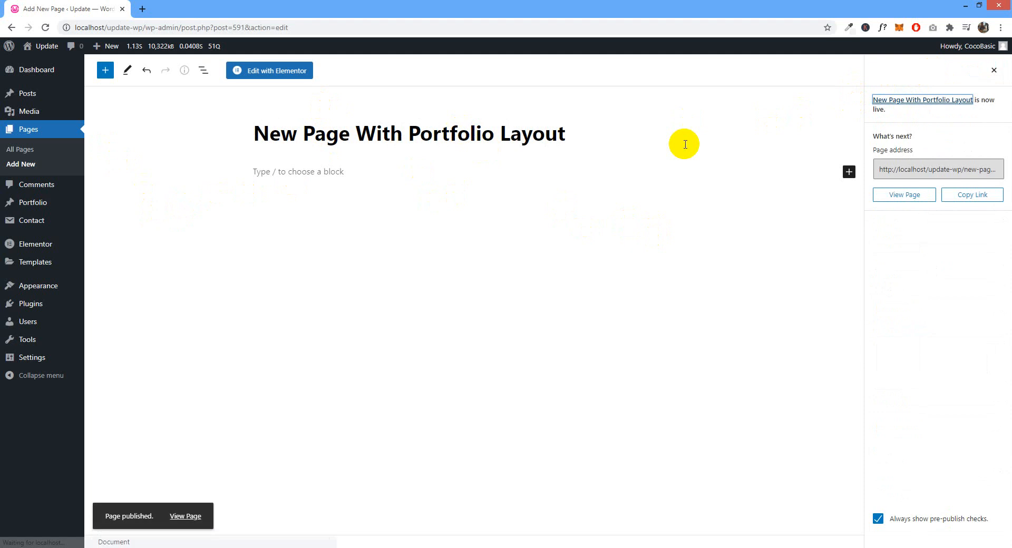
Edit the new page with Elementor and insert the saved Portfolio 1 Layout template into it
left_click(276, 76)
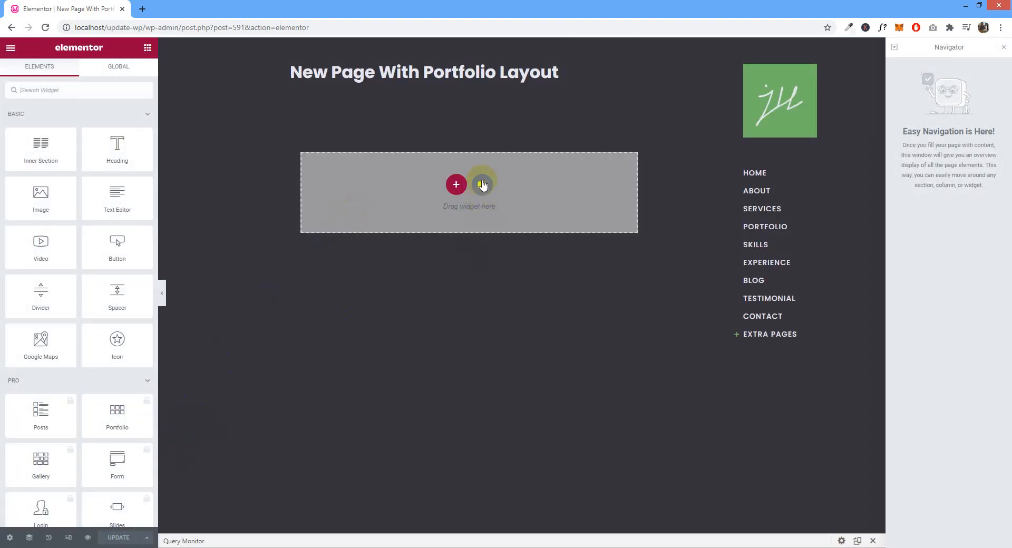
left_click(482, 185)
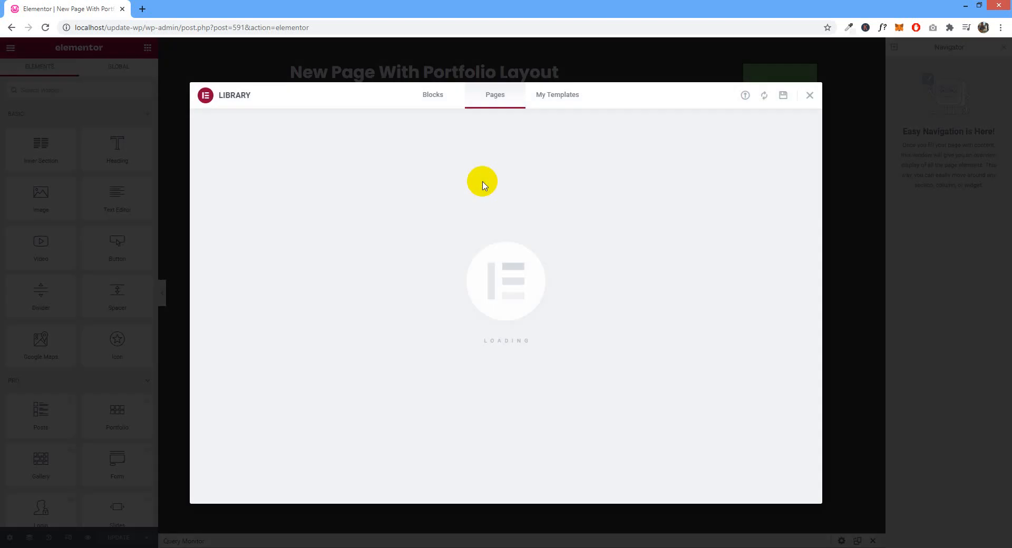
left_click(567, 98)
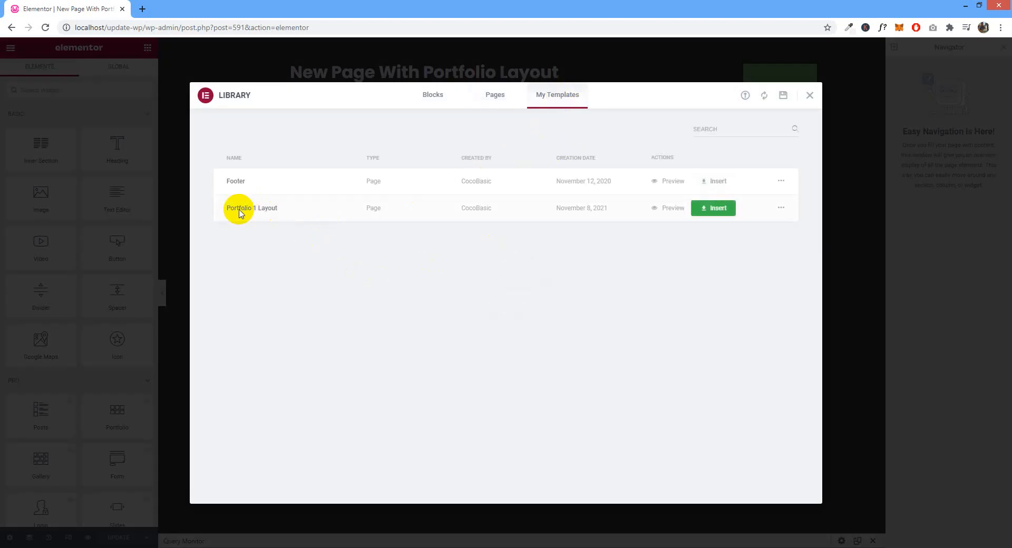
left_click(719, 209)
left_click(557, 329)
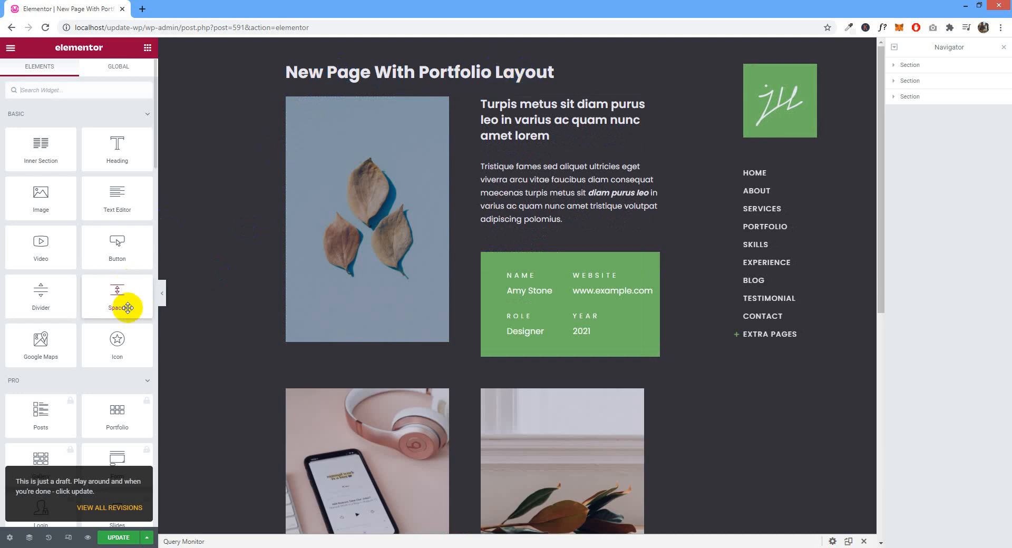
Set the page layout to Elementor Full Width, save the page and exit to the dashboard
left_click(9, 538)
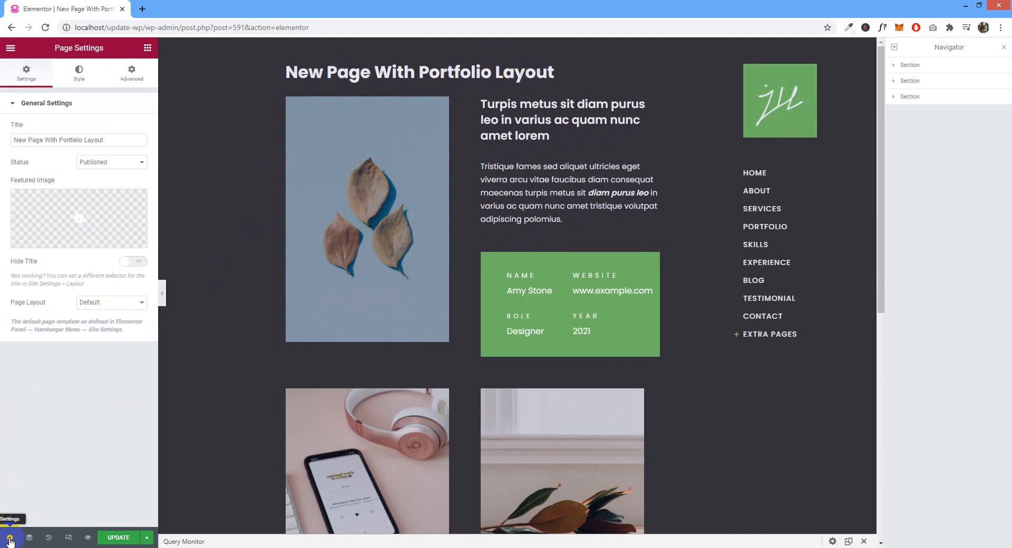
left_click(125, 302)
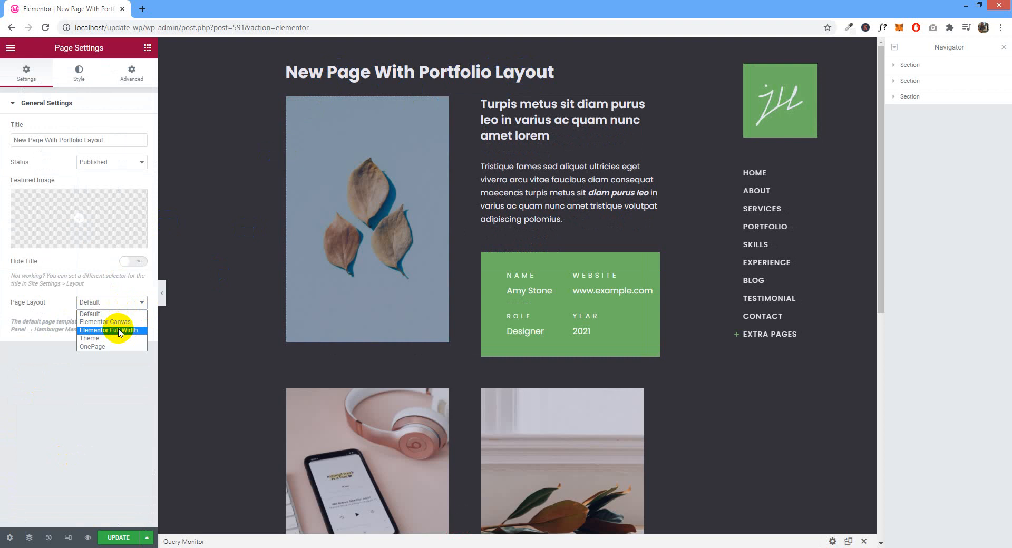
left_click(114, 329)
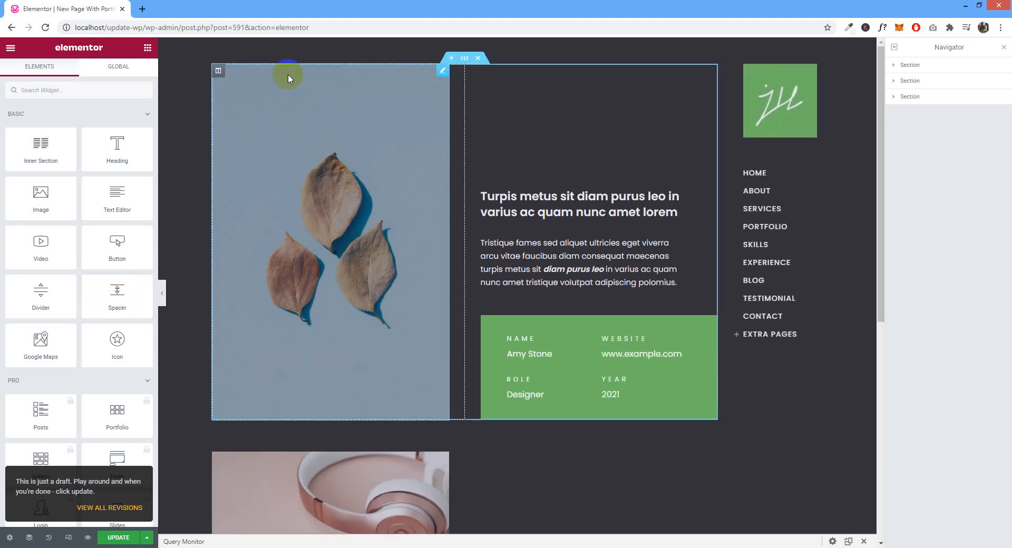
scroll(371, 355, "down", 10)
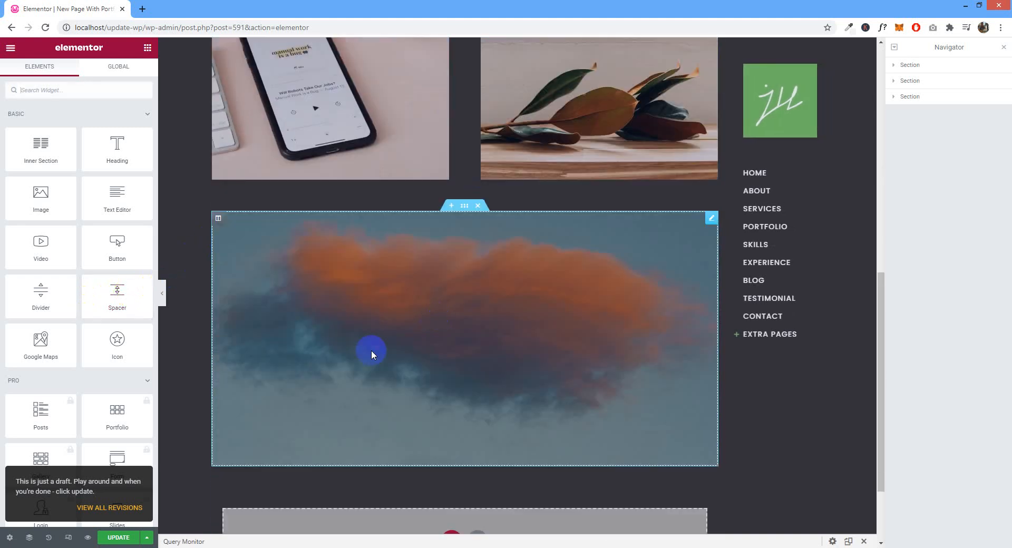
left_click(118, 537)
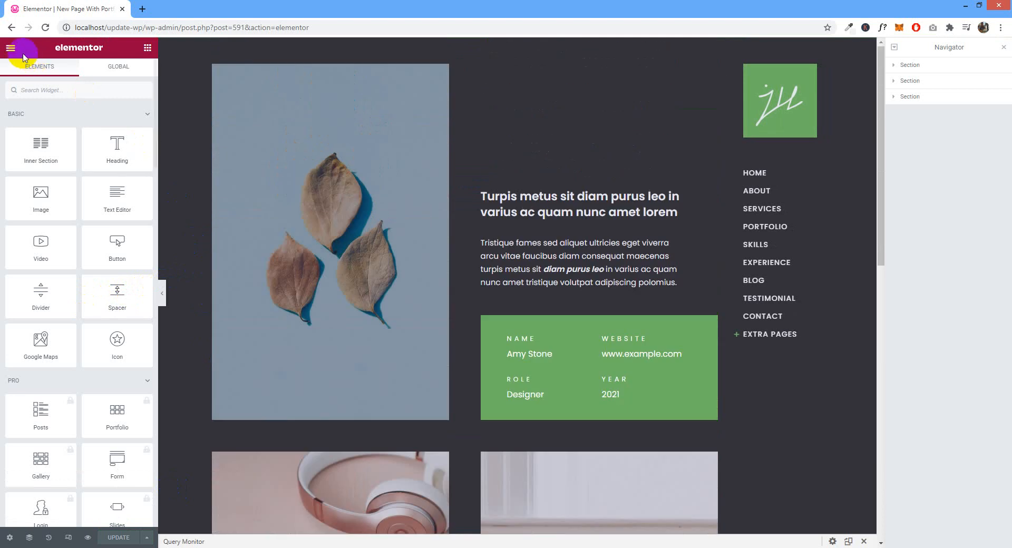
left_click(22, 54)
left_click(73, 236)
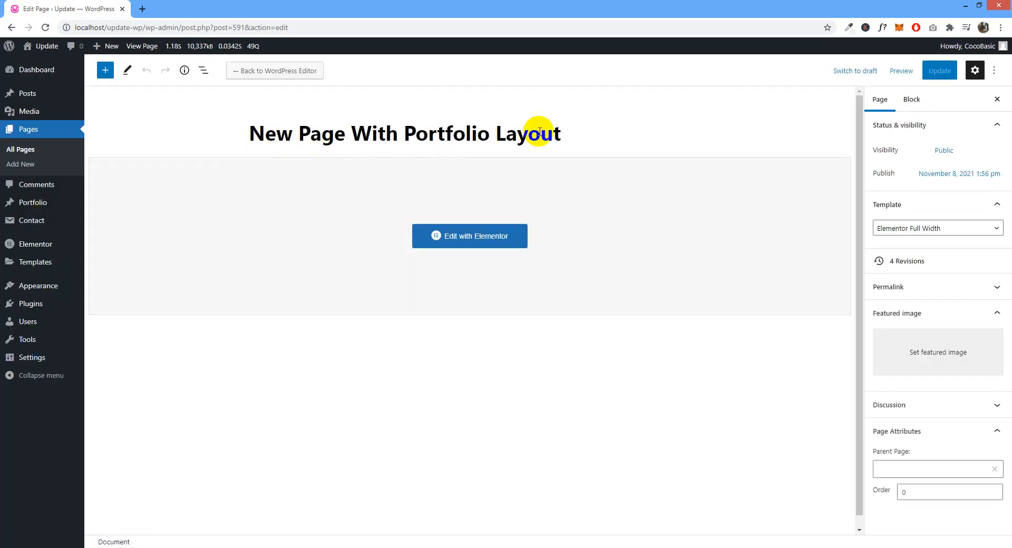
Add the page New Page With Portfolio Layout to Menu 1 and save the menu
mouse_move(46, 289)
left_click(108, 333)
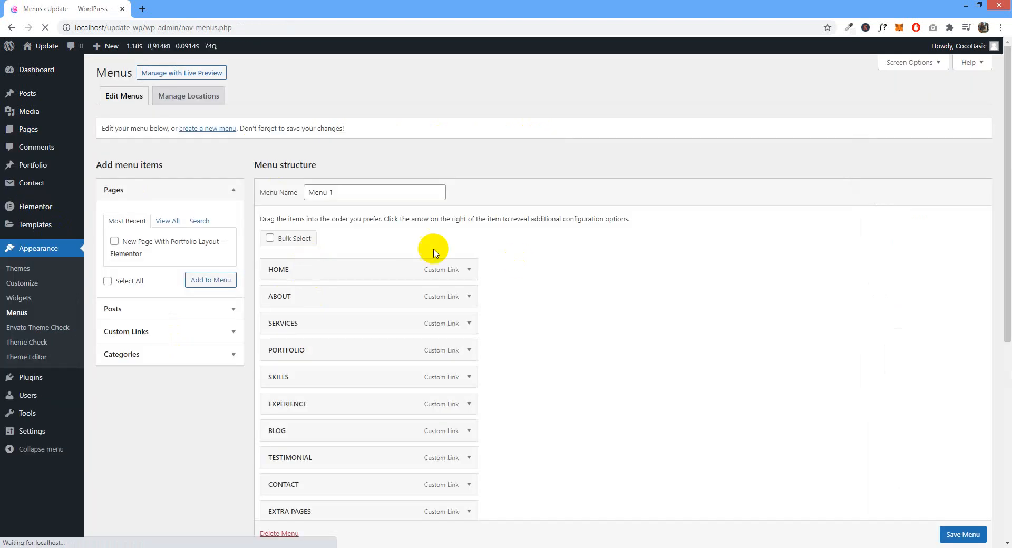
left_click(114, 242)
left_click(207, 280)
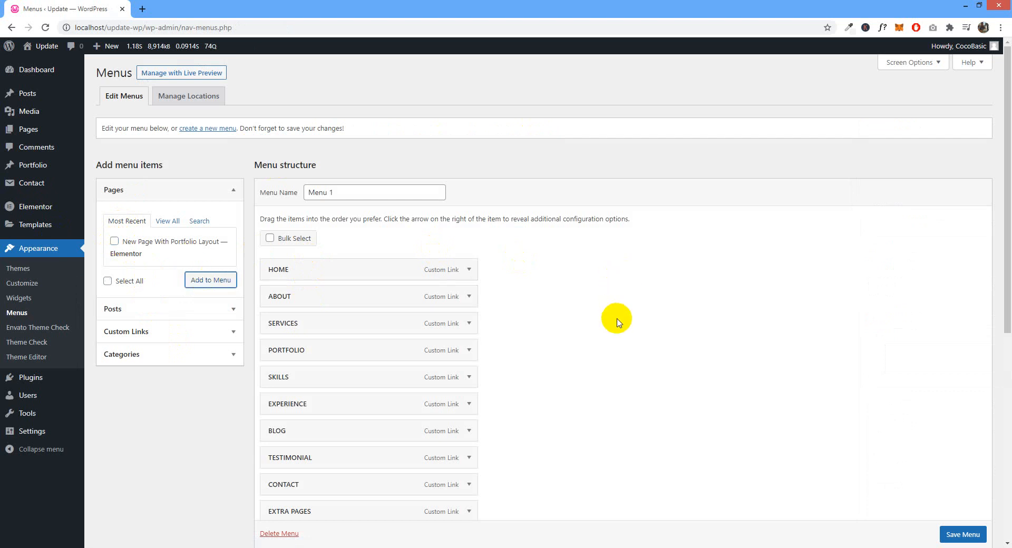
scroll(617, 319, "down", 7)
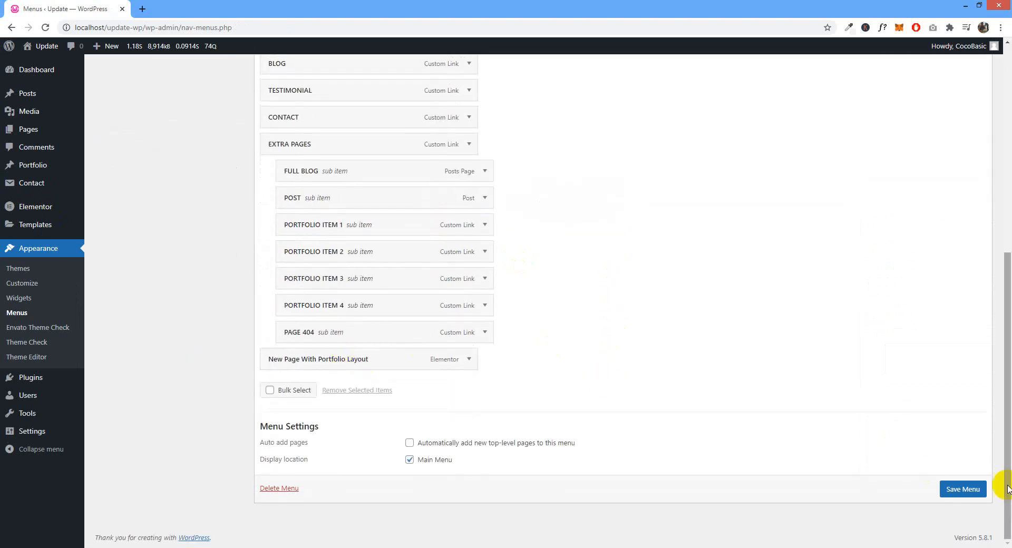
left_click(962, 489)
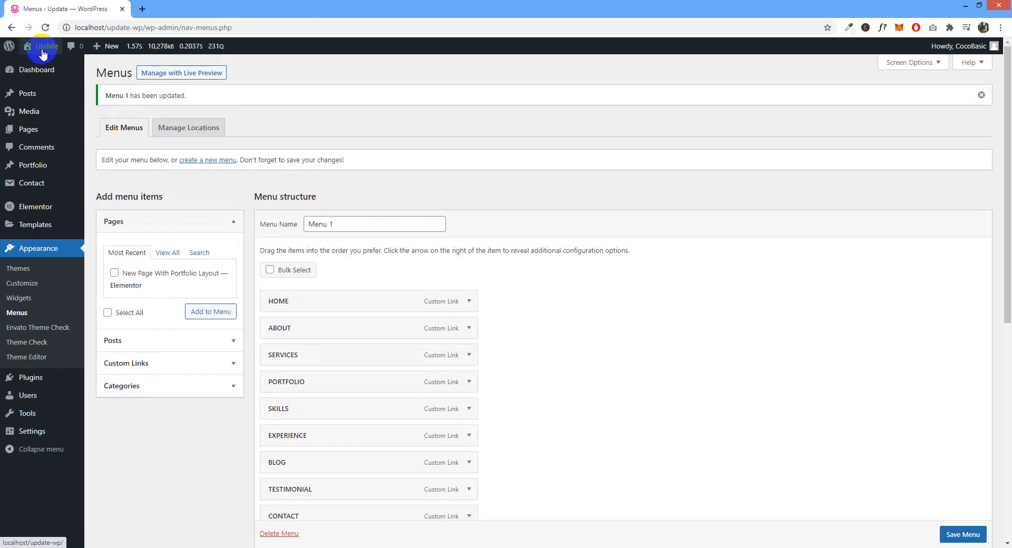
Visit the site, open New Page With Portfolio Layout from its main menu and review the page's full layout
mouse_move(43, 65)
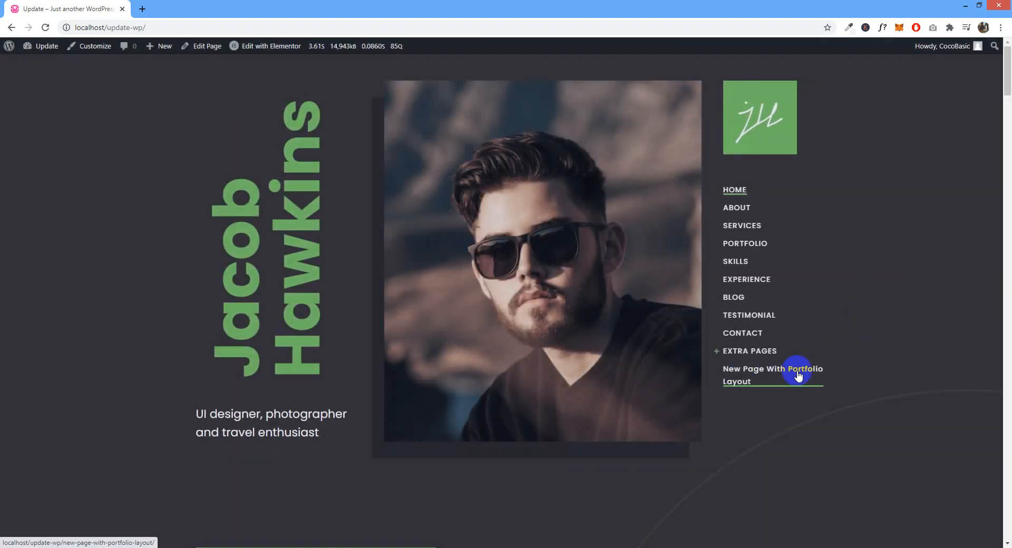
left_click(759, 375)
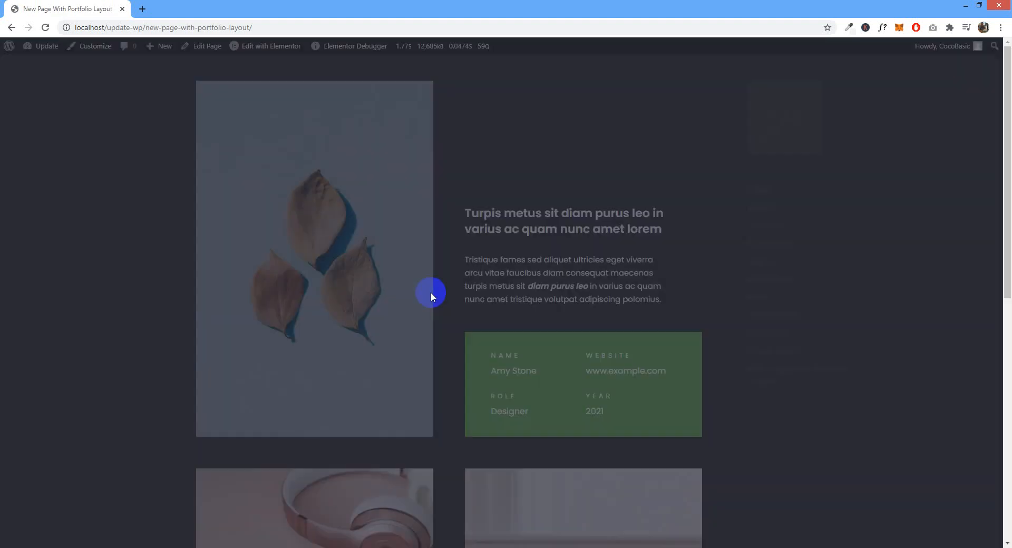
scroll(529, 156, "down", 9)
scroll(422, 413, "up", 9)
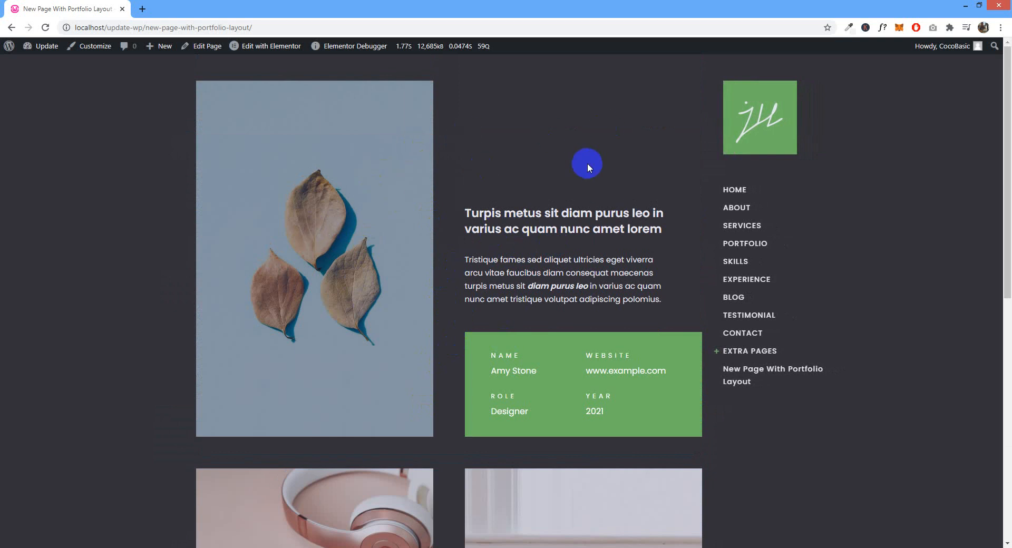
scroll(500, 373, "down", 9)
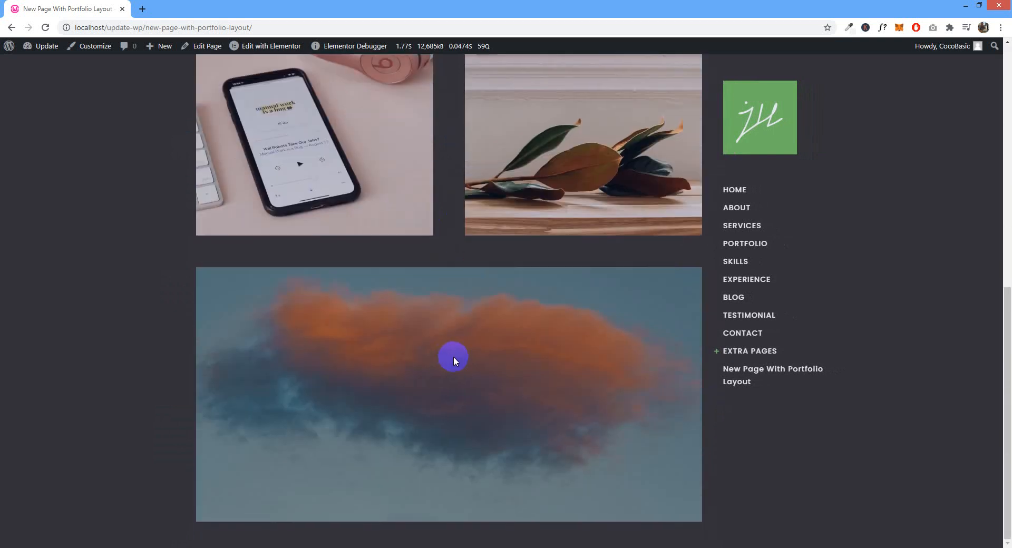